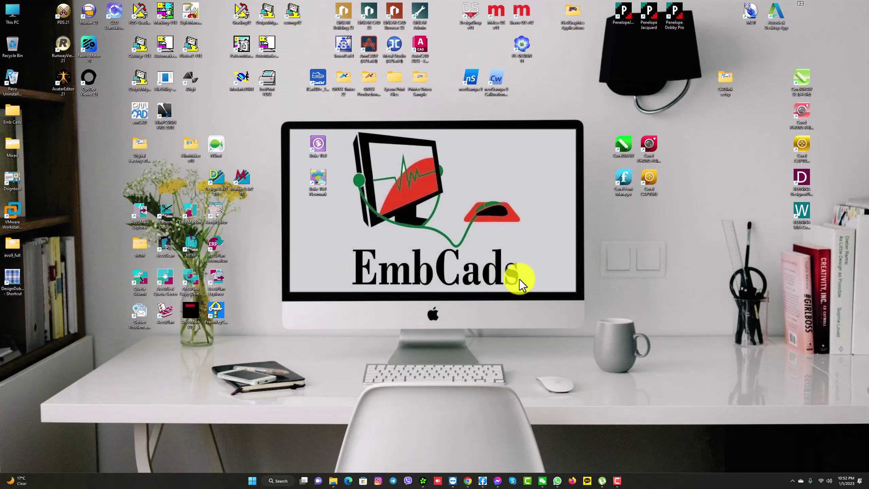
Check This PC's system properties for the 64-bit OS type and Windows edition.
right_click(10, 12)
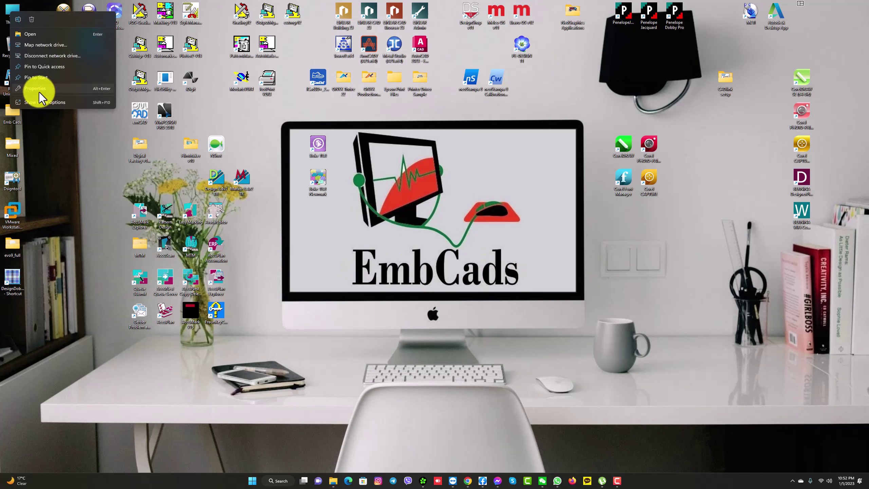
left_click(39, 91)
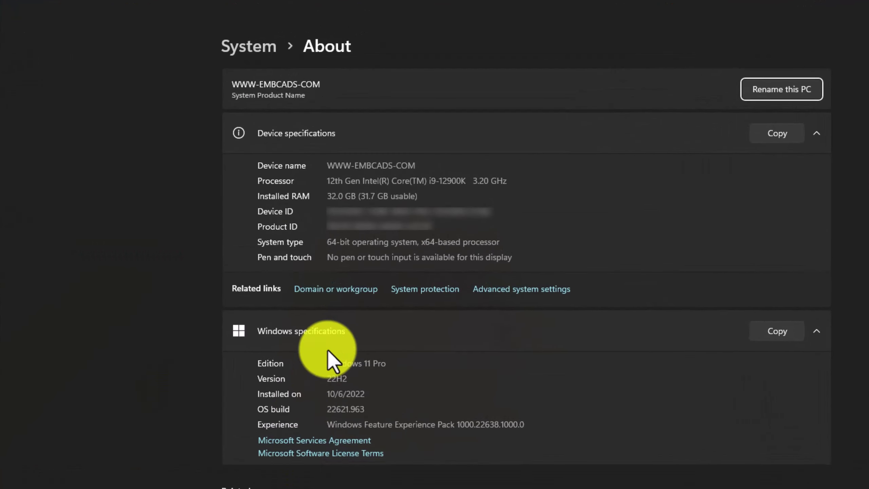
left_click_drag(328, 244, 431, 243)
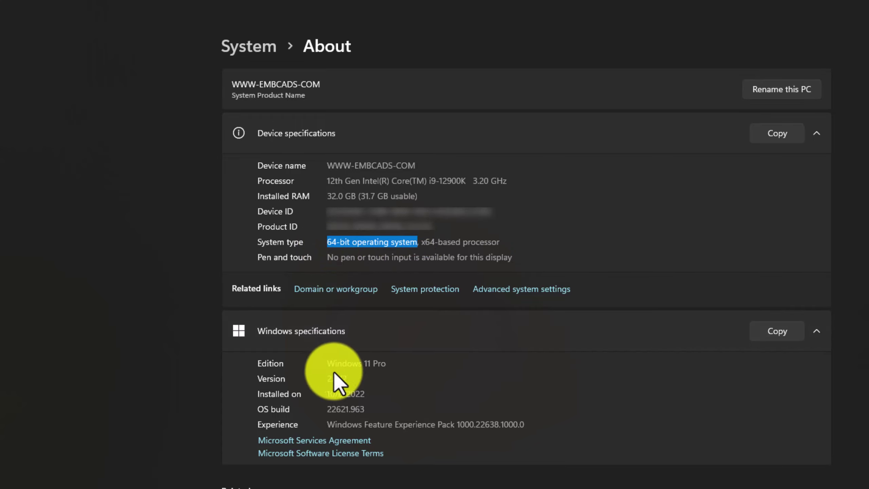
left_click_drag(328, 364, 387, 363)
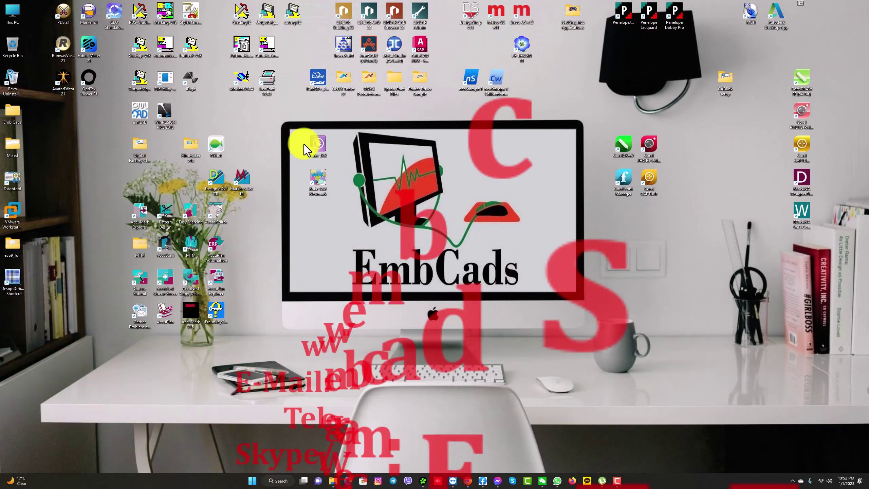
Launch Boke 18.8 and open sample 001female suits from the 1 dress category, closing the size table.
double_click(319, 144)
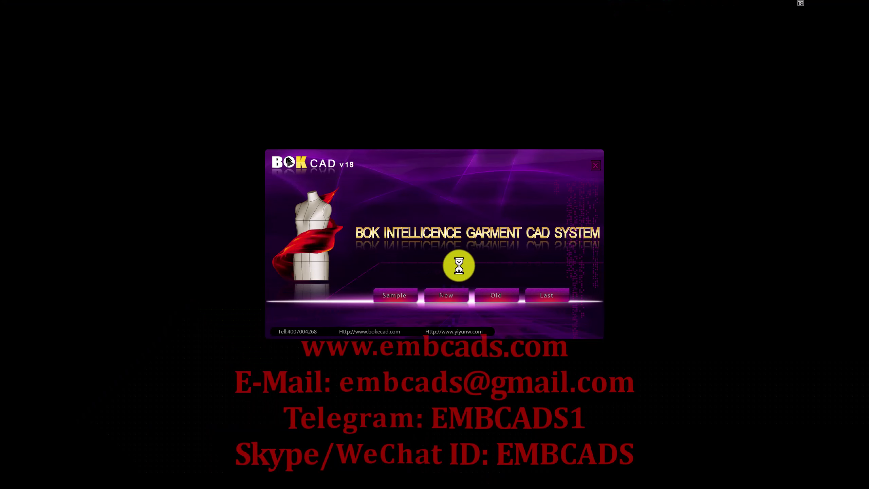
left_click(407, 294)
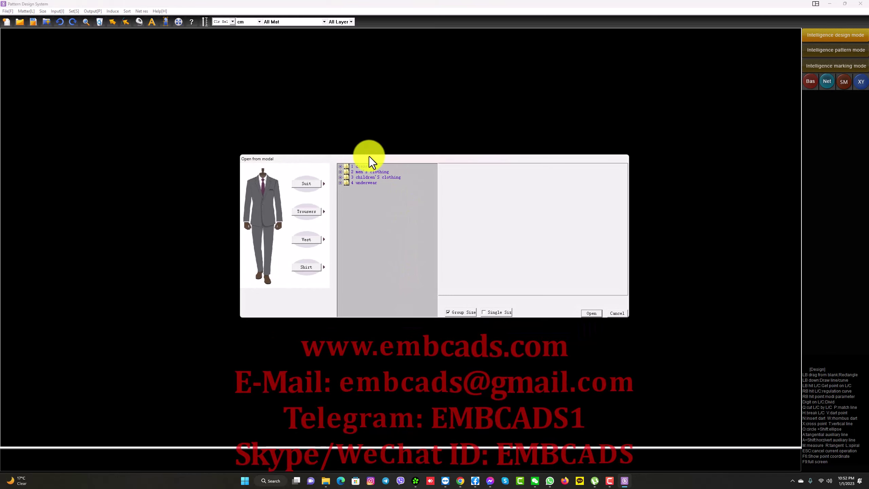
left_click(363, 166)
double_click(364, 165)
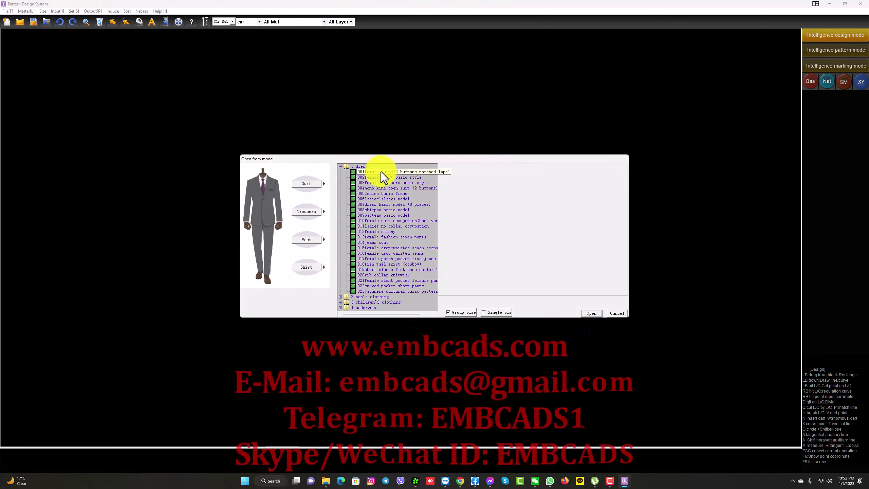
left_click(381, 171)
left_click(596, 312)
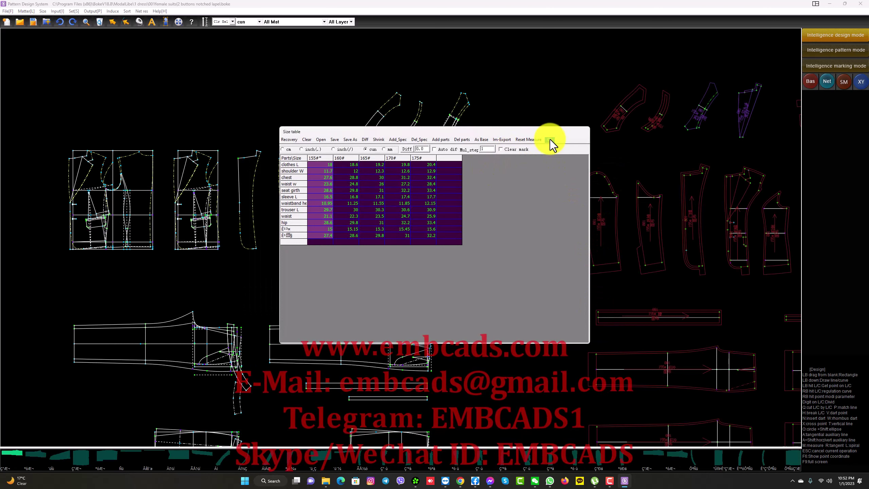
left_click(550, 139)
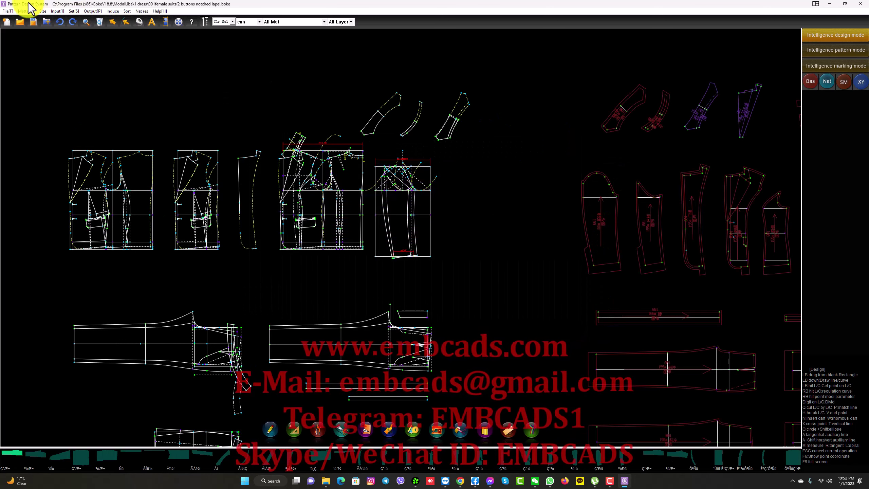
Export the suit pattern via Save As PLT(Marking), accepting the Output set defaults.
left_click(8, 11)
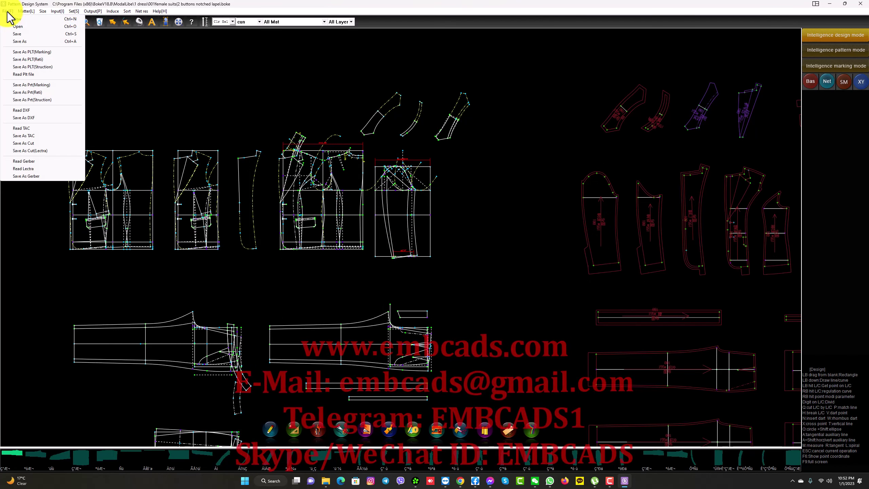
left_click(29, 52)
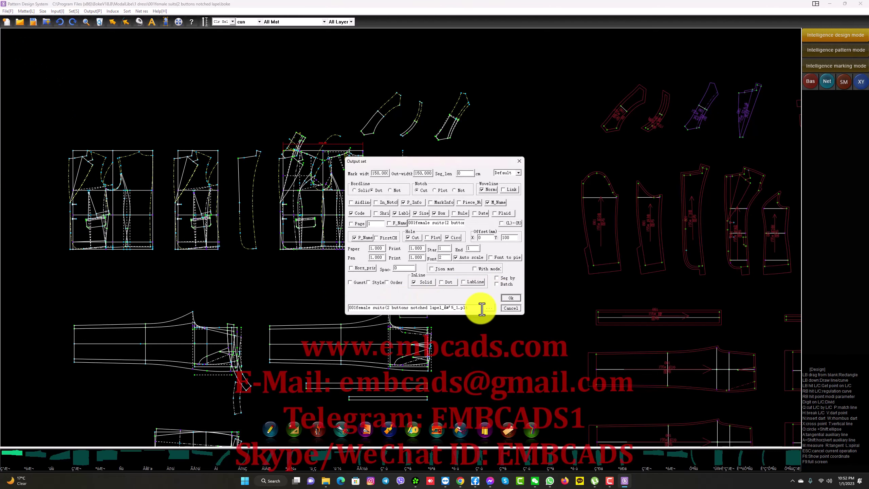
left_click(511, 298)
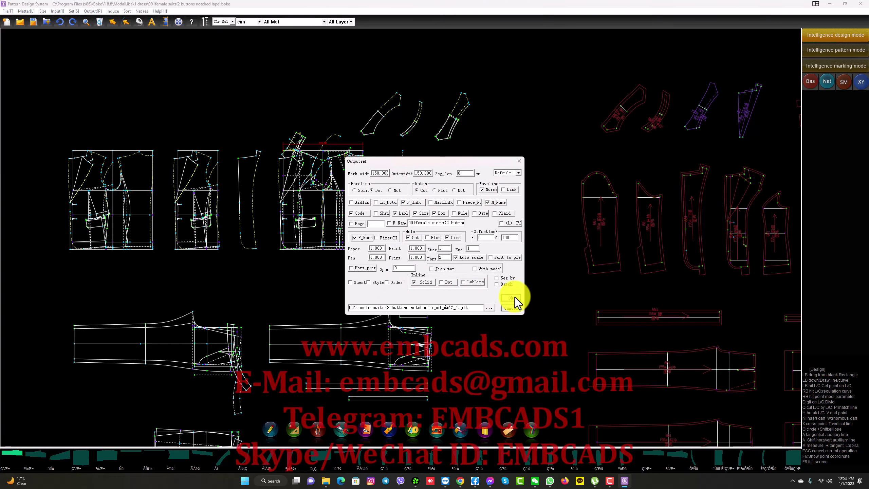
Try Save As Gerber, check the *.zip file type, then cancel the dialog.
left_click(8, 11)
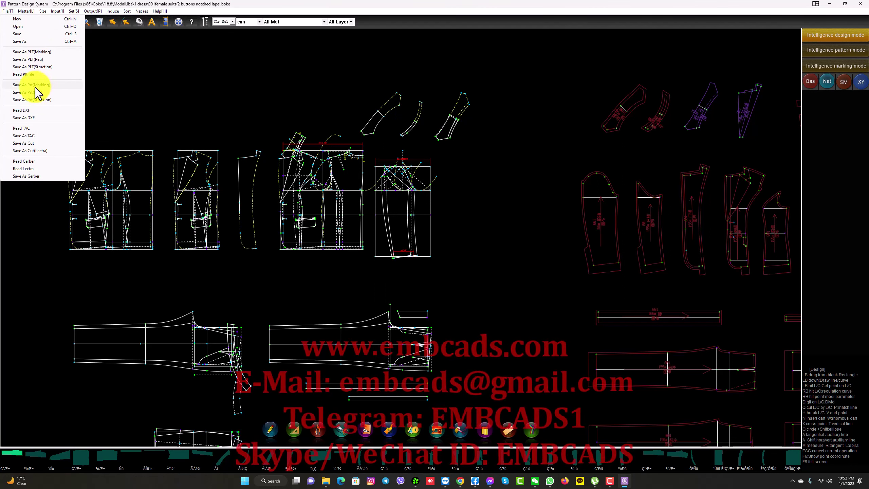
left_click(29, 176)
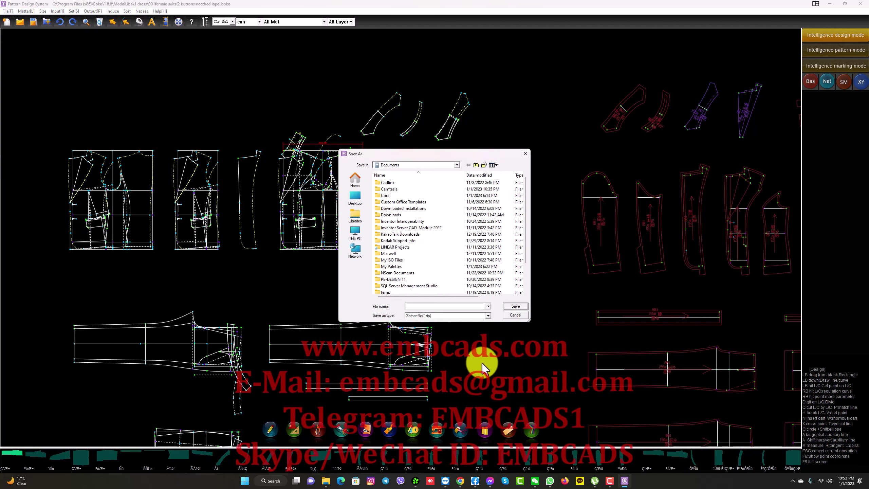
left_click(460, 318)
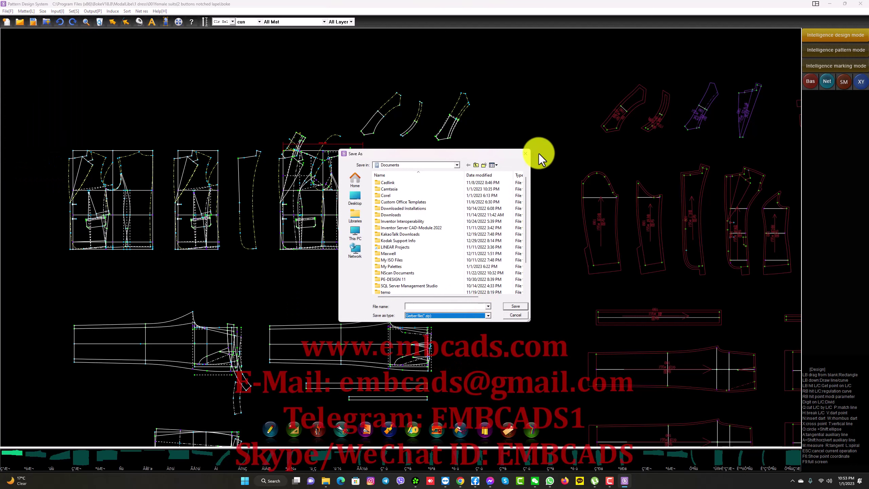
left_click(526, 154)
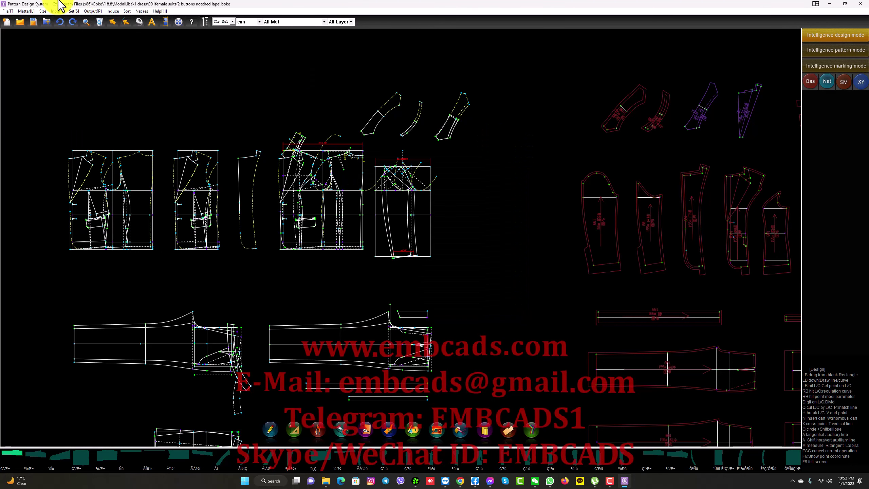
left_click(27, 11)
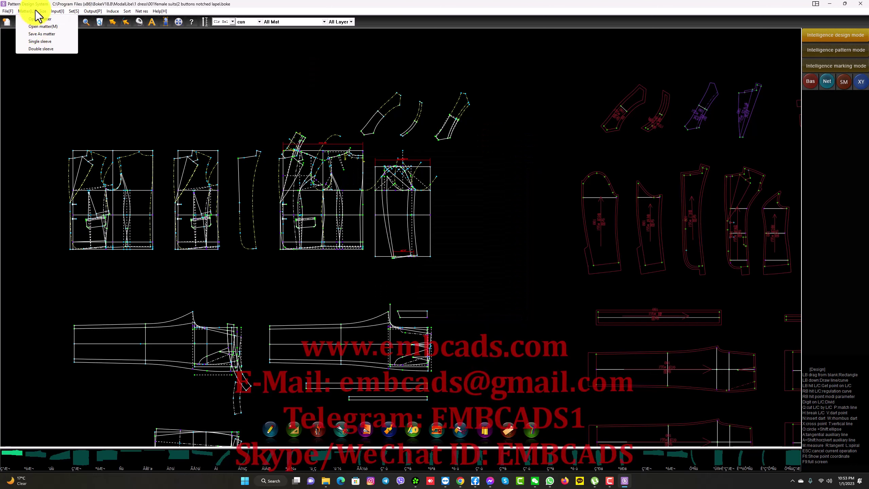
left_click(57, 11)
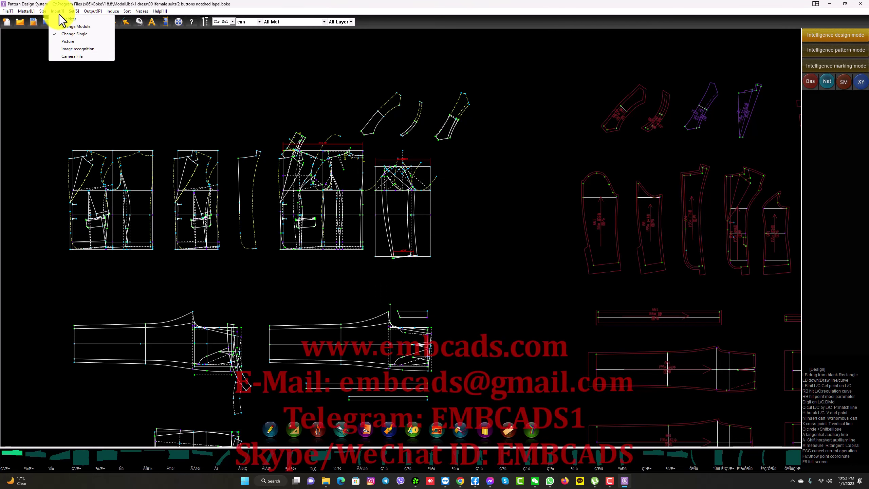
left_click(85, 12)
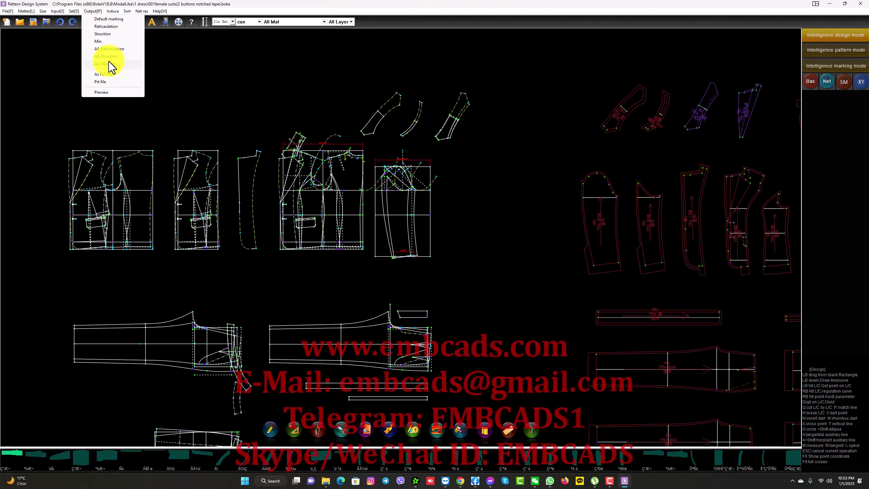
left_click(110, 14)
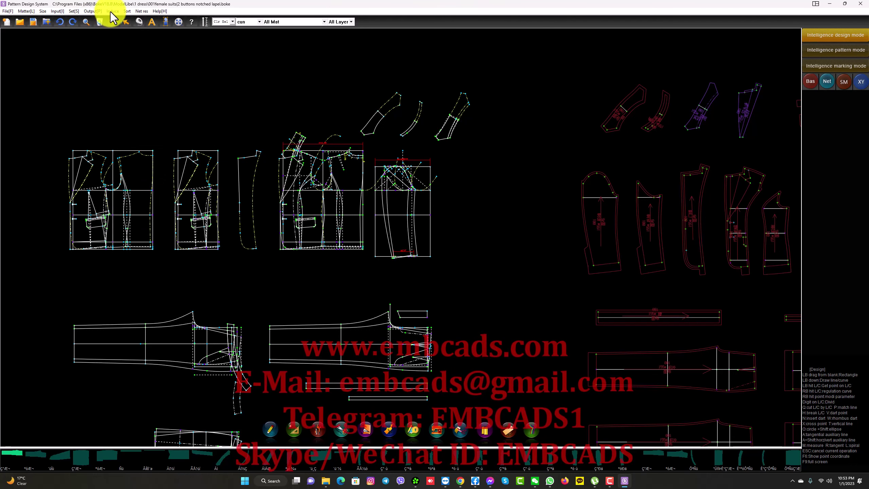
Open the Induce Part set table, trying and cancelling Read Wear and the Excel import.
left_click(112, 12)
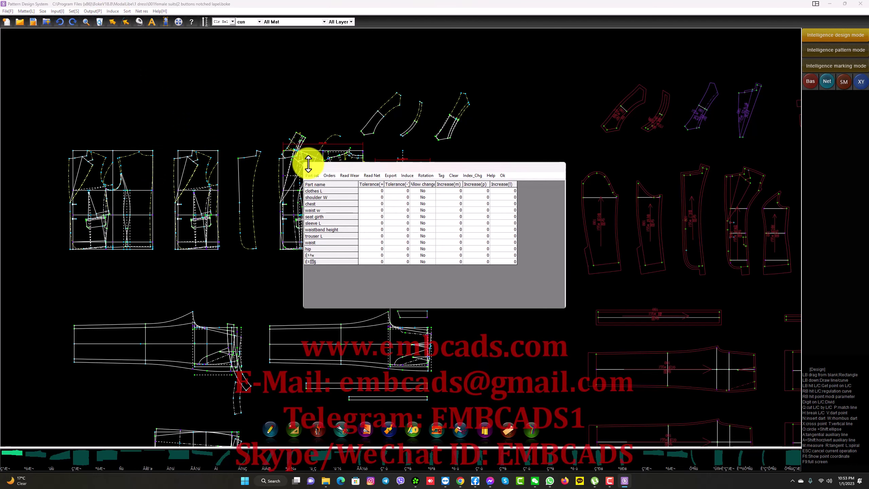
left_click(353, 177)
left_click(527, 169)
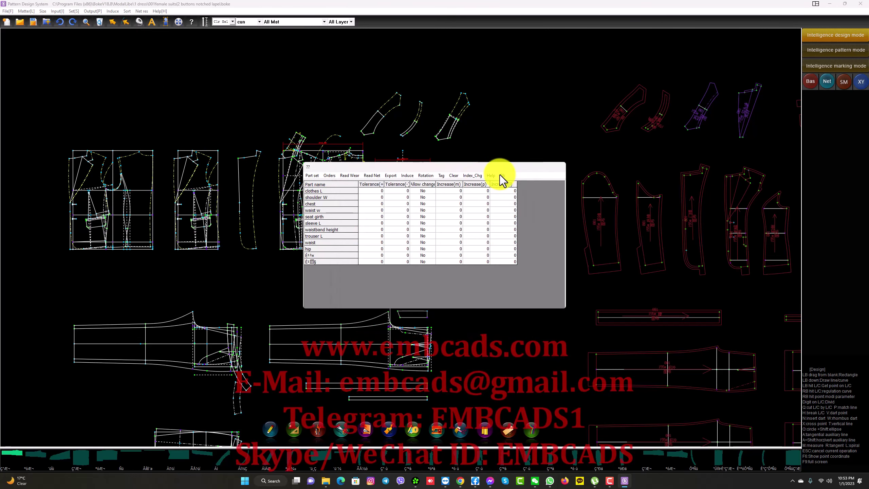
left_click(501, 175)
left_click(128, 11)
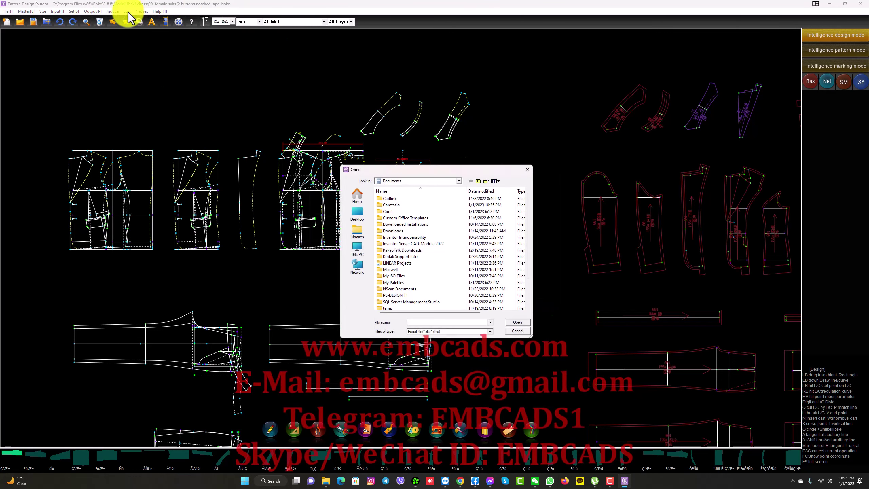
left_click(528, 170)
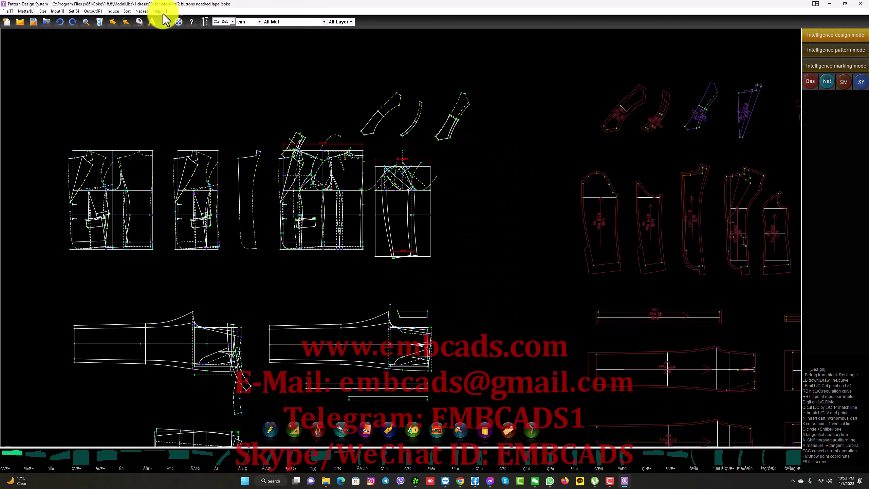
View the Help accelerator key list, close it, and enter Intelligence pattern mode.
left_click(142, 11)
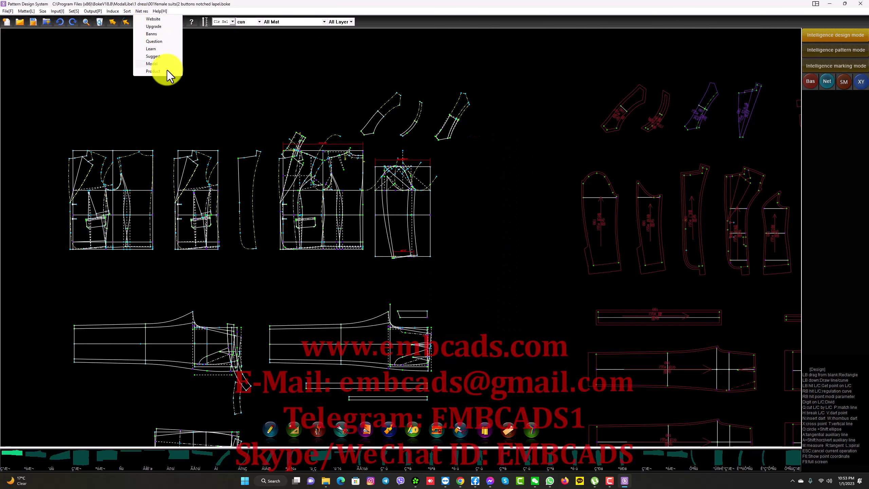
mouse_move(159, 11)
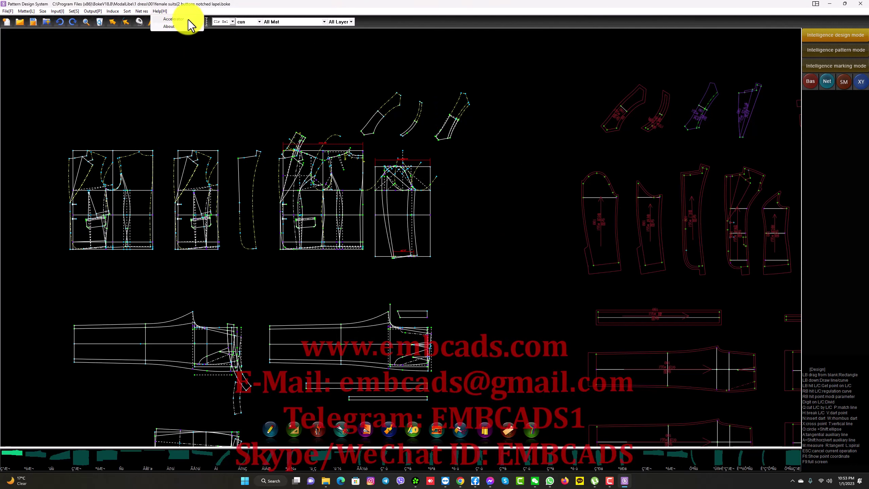
left_click(187, 20)
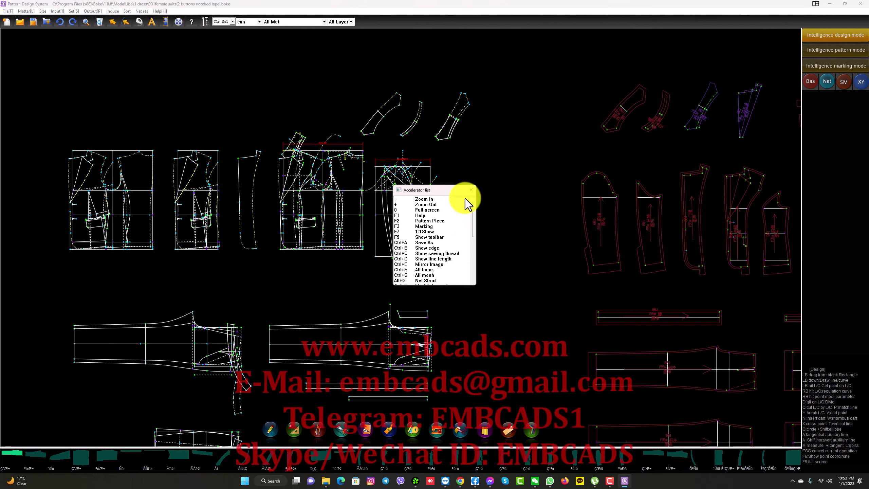
left_click(471, 190)
left_click(835, 55)
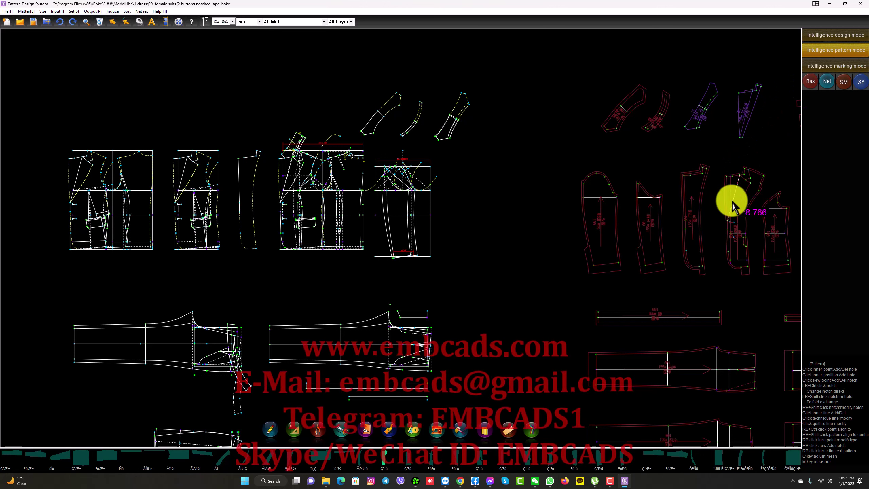
Switch to intelligence marking mode and briefly review the part grading table.
left_click(846, 67)
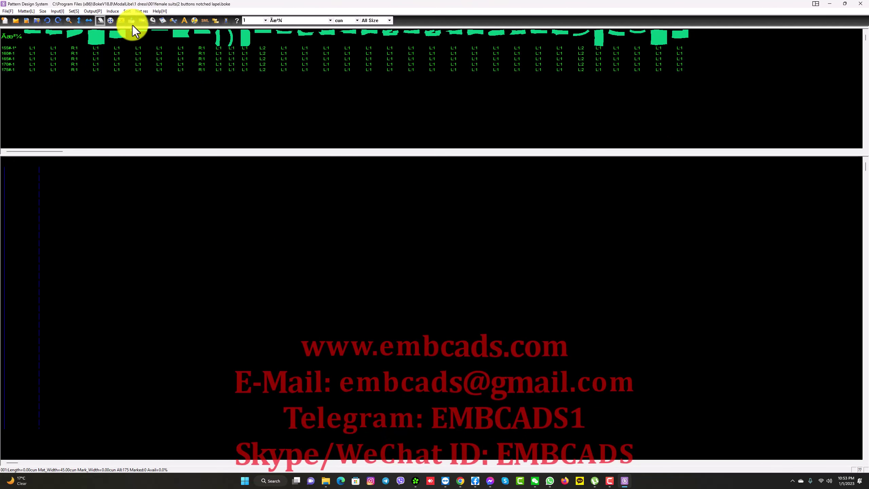
left_click(9, 11)
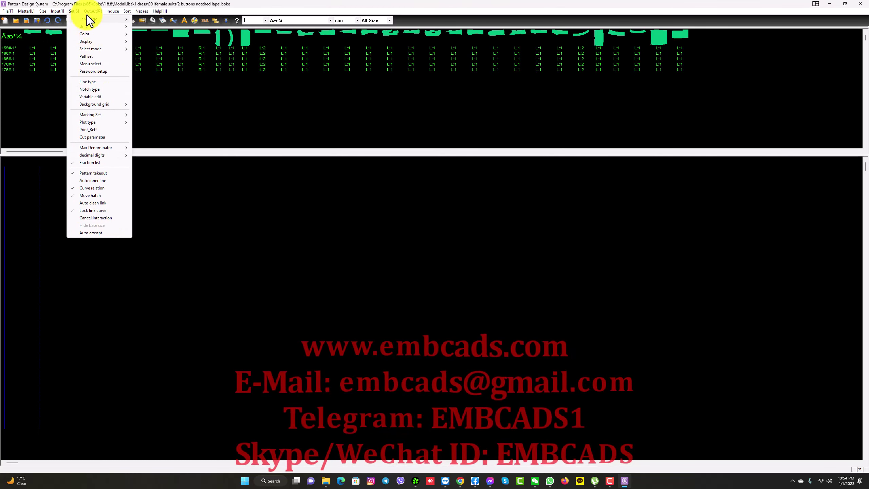
left_click(114, 10)
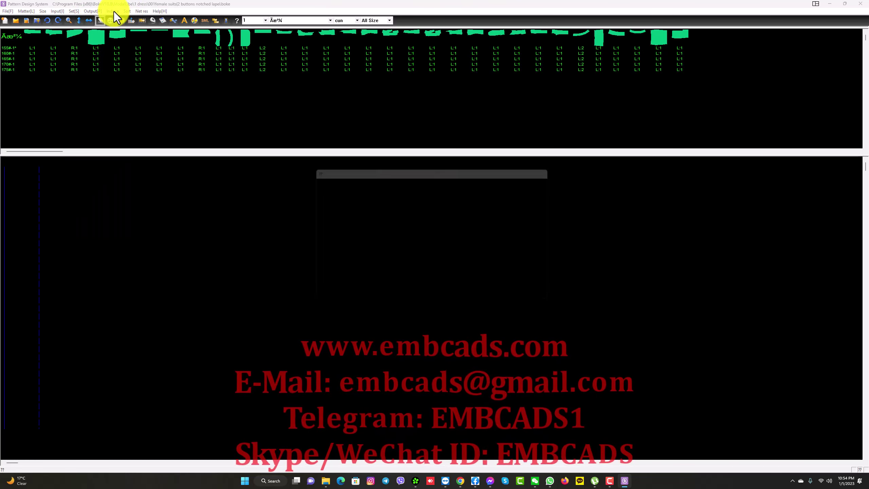
left_click(502, 175)
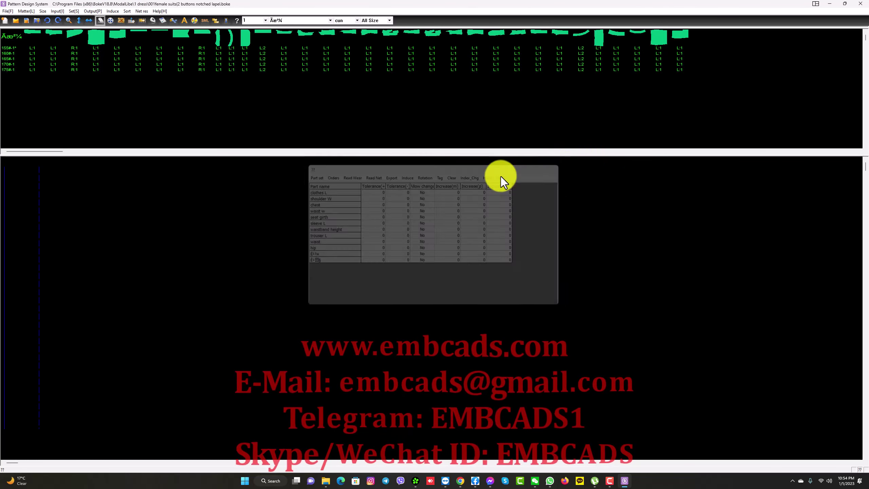
Browse the online resources list, then close the Excel file browser.
left_click(142, 12)
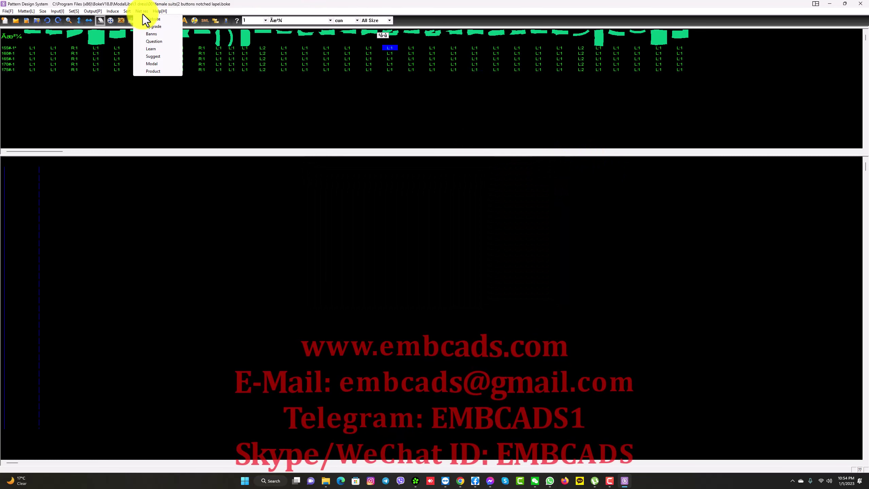
left_click(130, 15)
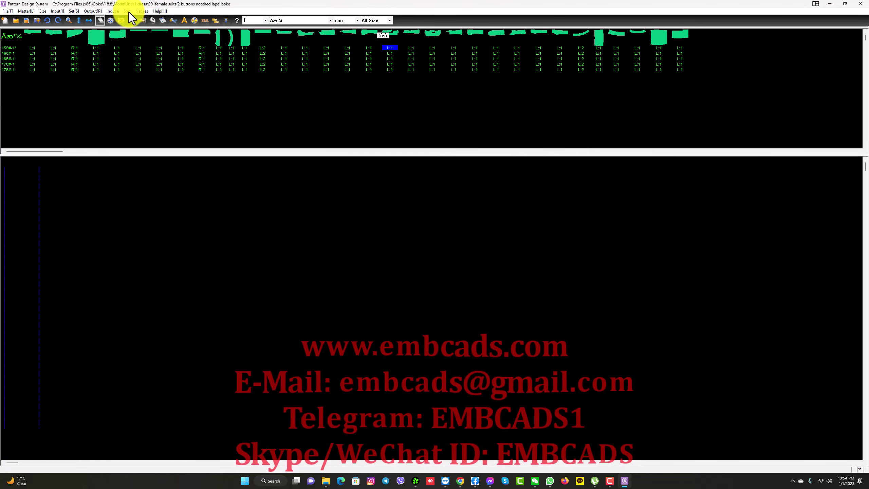
left_click(130, 15)
left_click(526, 170)
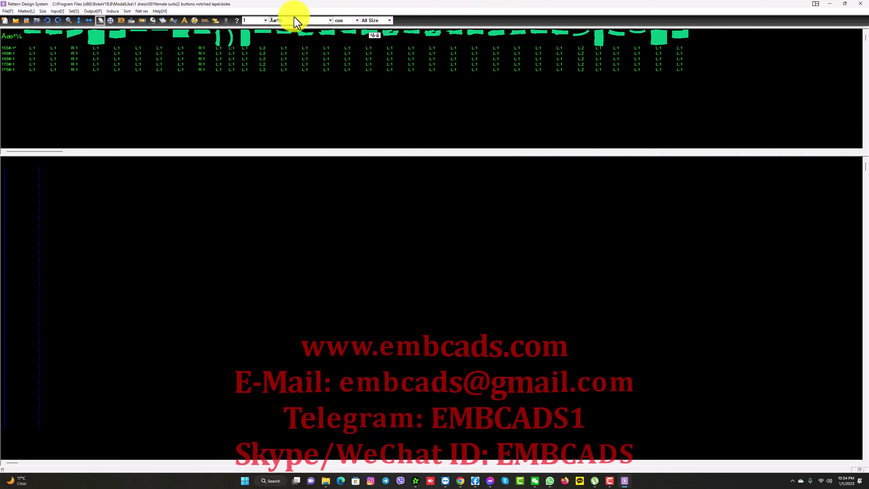
Run SSMark auto-marking on all 175 suit pieces, reaching 456.43 cm at 87.2% utilization.
left_click(116, 22)
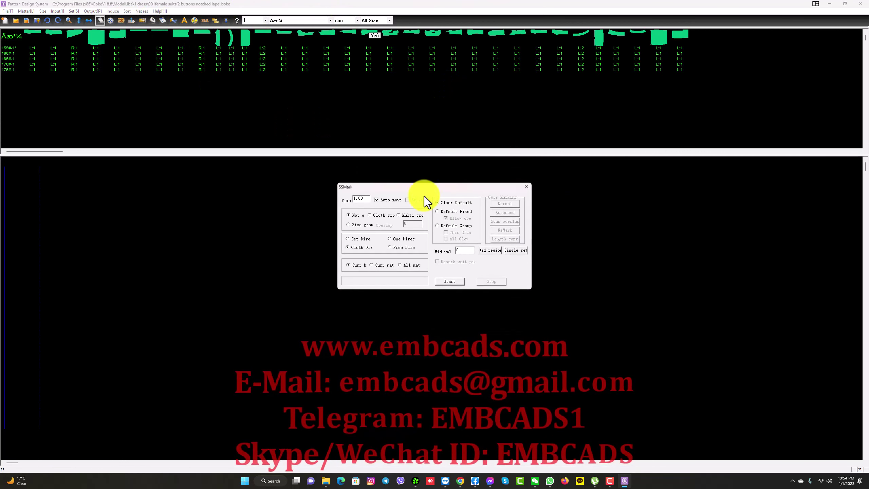
left_click(452, 282)
left_click_drag(420, 188, 433, 267)
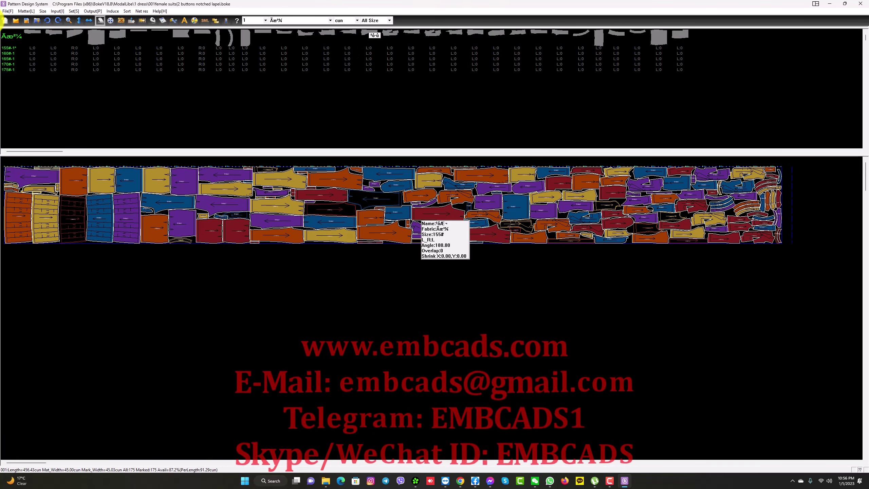
Save the marker as aaa.boke in Documents past the warning, then minimize BOK CAD.
left_click(7, 14)
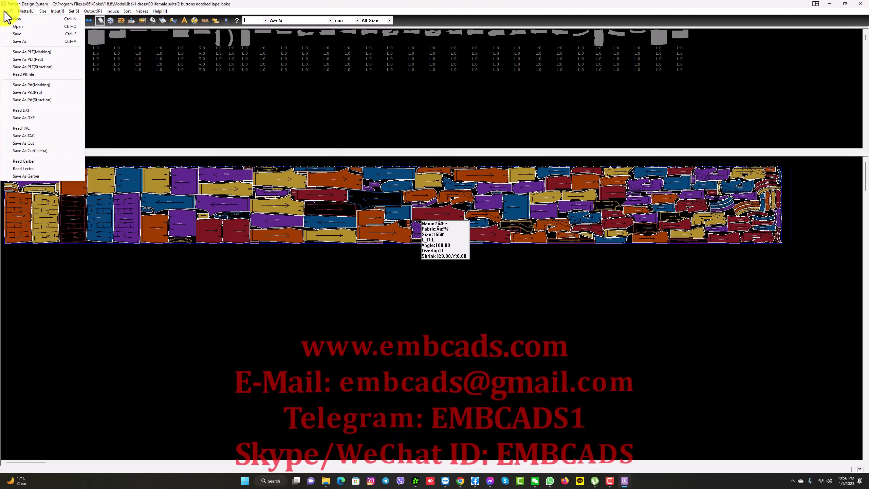
left_click(27, 41)
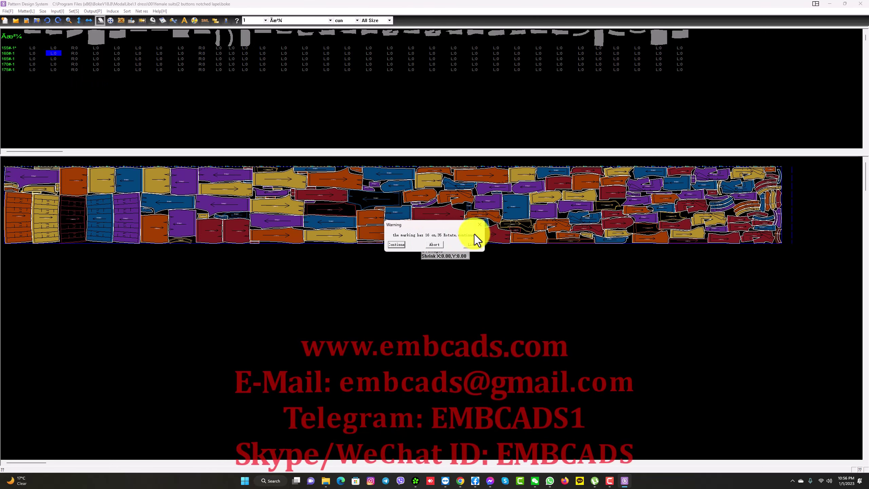
left_click(397, 244)
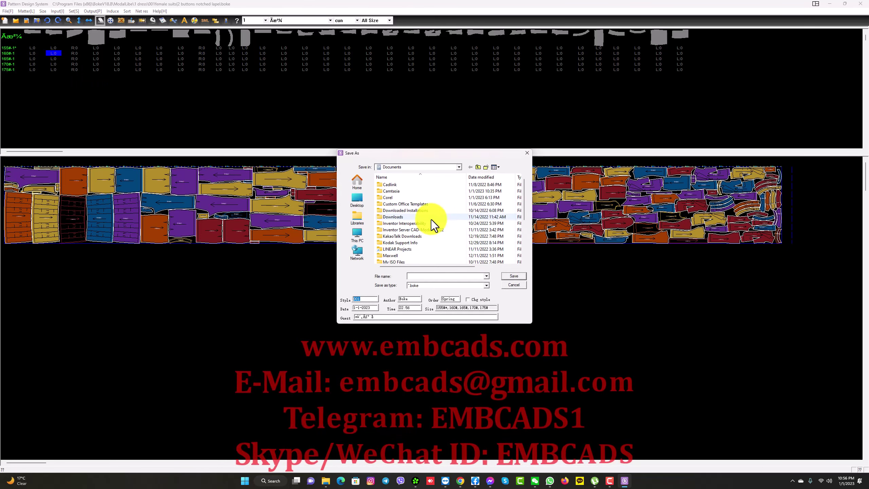
left_click(483, 285)
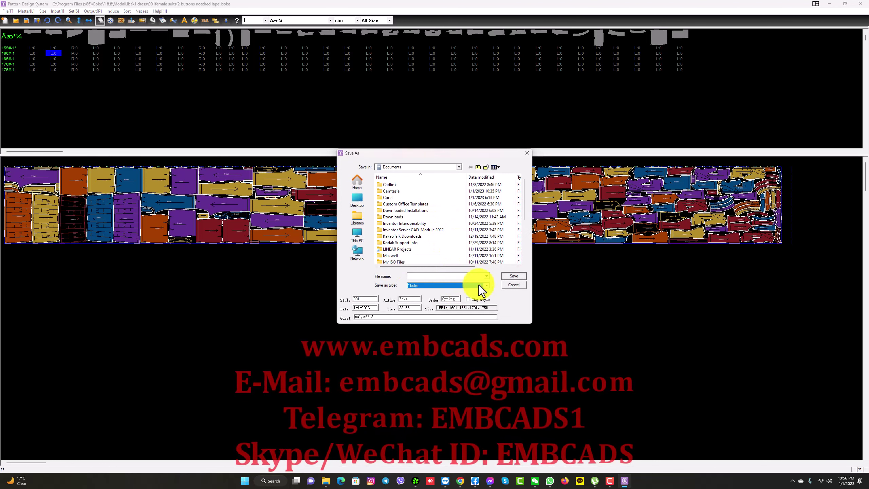
left_click(470, 276)
type("aaa")
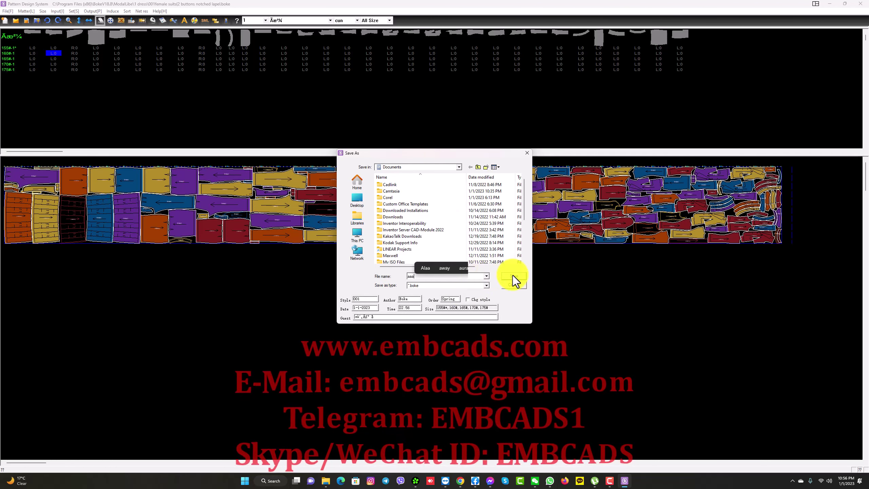
left_click(514, 276)
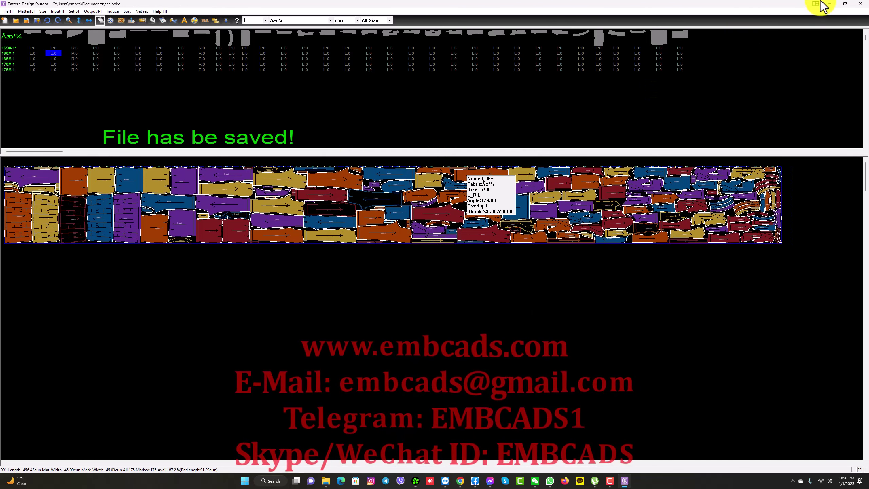
left_click(829, 5)
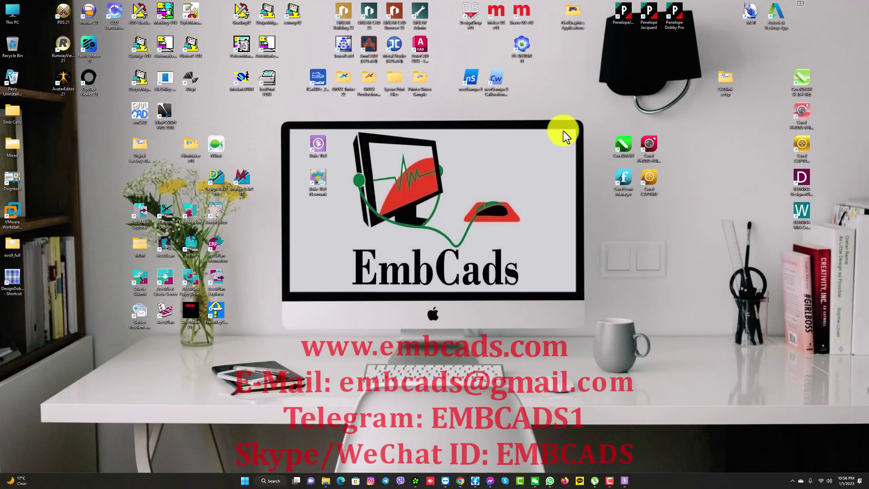
Launch Boke 18.8 Newmark and open the .map marker file from Documents.
double_click(318, 181)
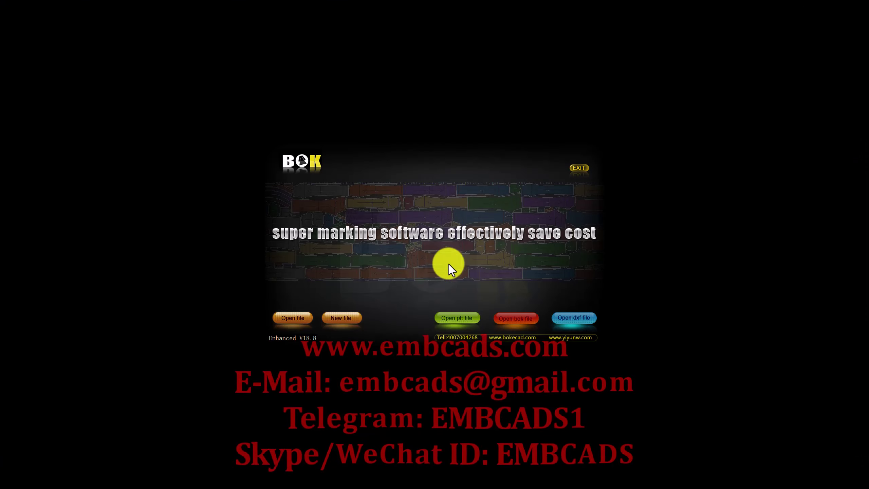
left_click(299, 317)
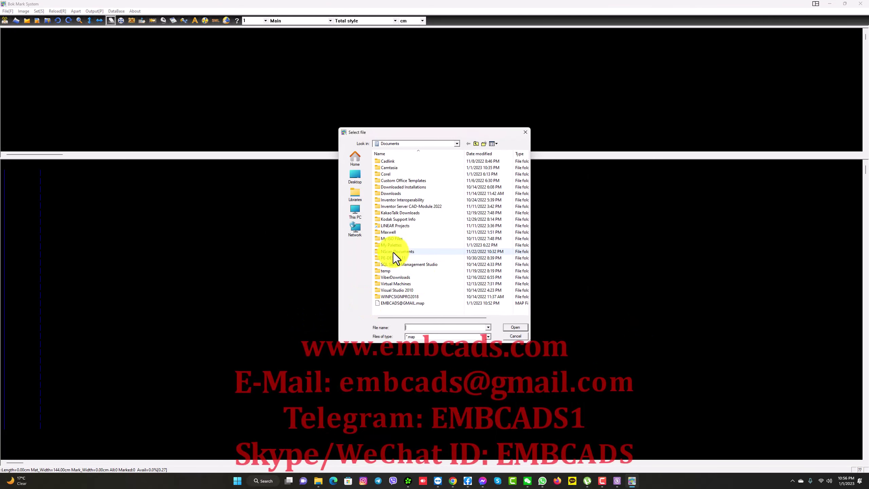
scroll(393, 252, "down", 5)
double_click(404, 303)
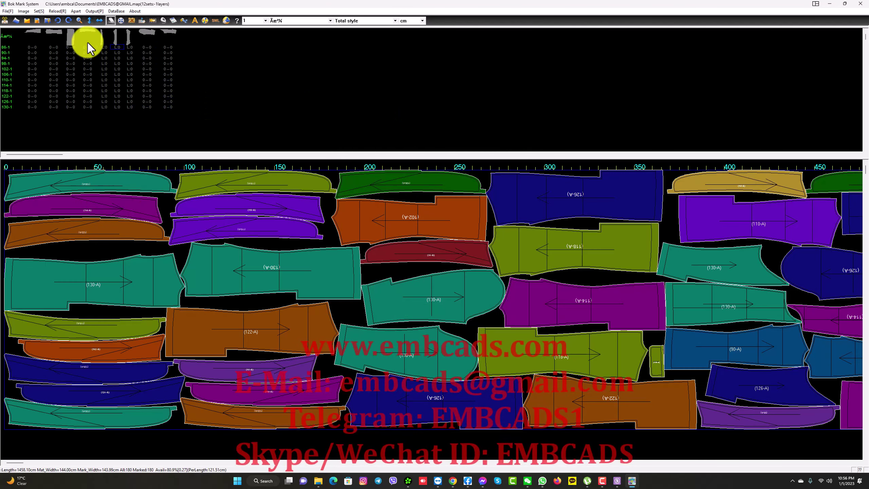
Run SSMark auto-nesting on all 180 pieces, reaching 1395.98 cm at 84.5% utilization.
left_click(120, 21)
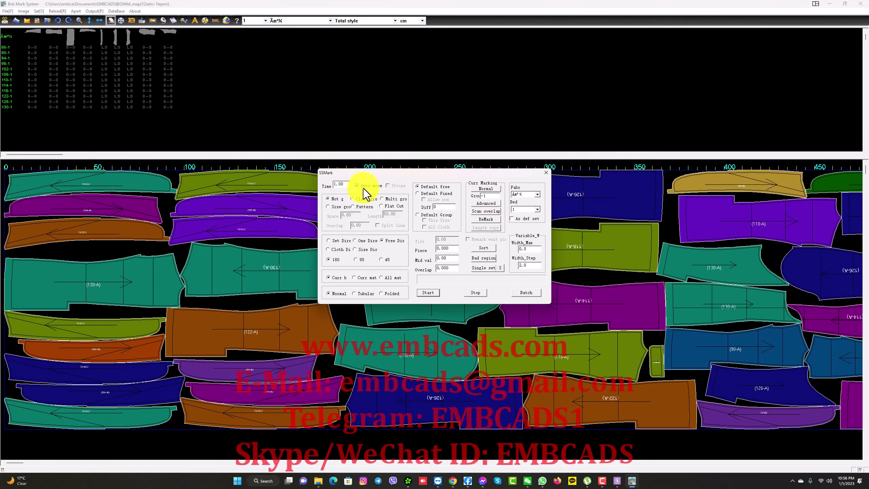
left_click(428, 293)
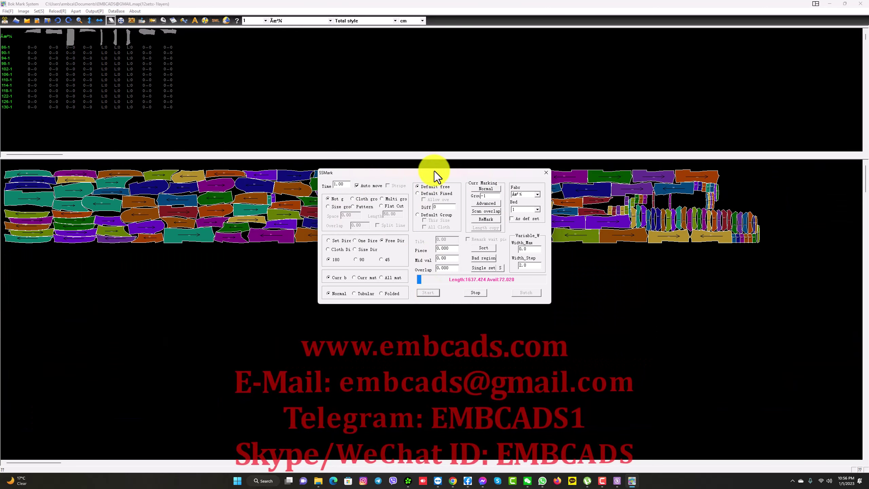
left_click_drag(435, 171, 412, 273)
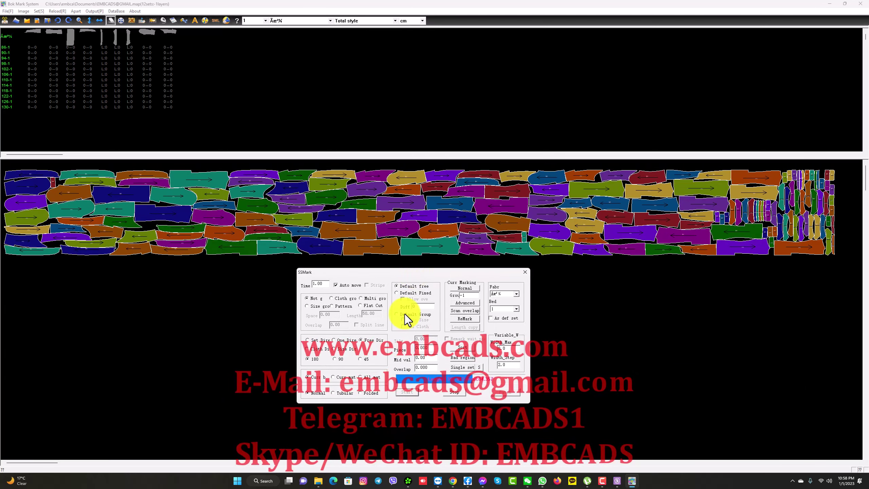
Save the re-nested 180-piece marker with File > Mark Save.
left_click(7, 11)
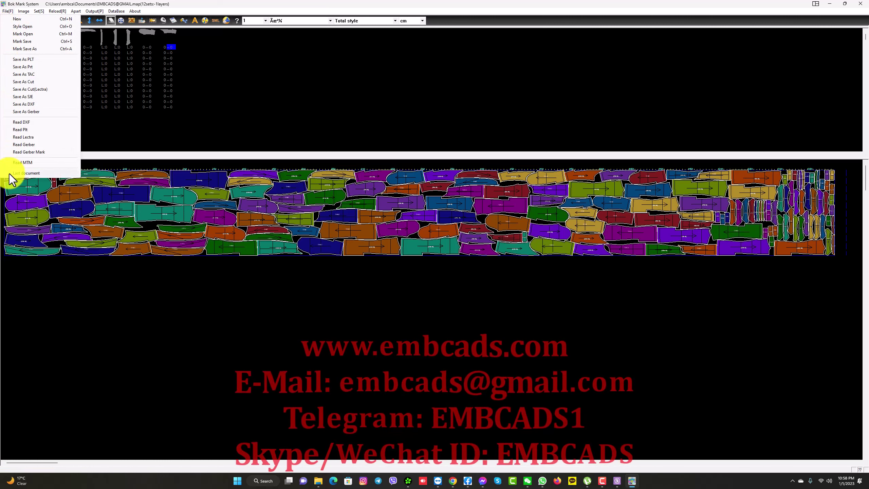
left_click(31, 41)
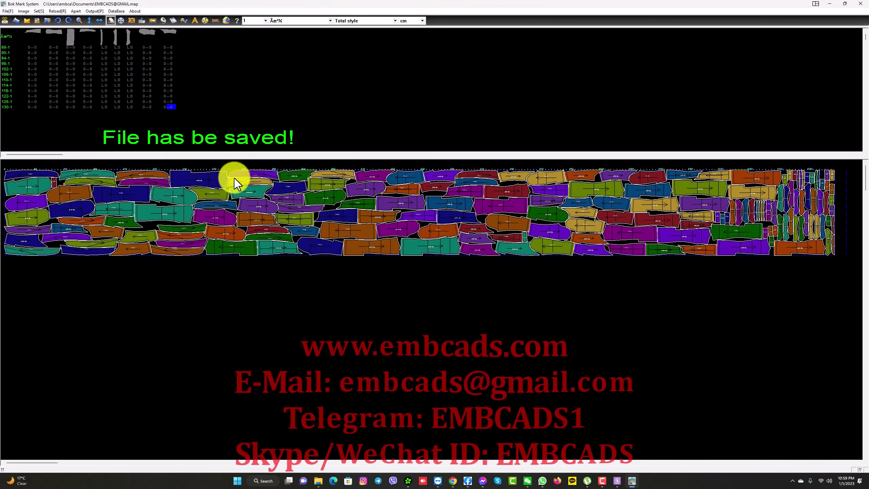
Open Bok Picture, browse its Edit, Settings and path dialog, then close it without saving.
left_click(23, 12)
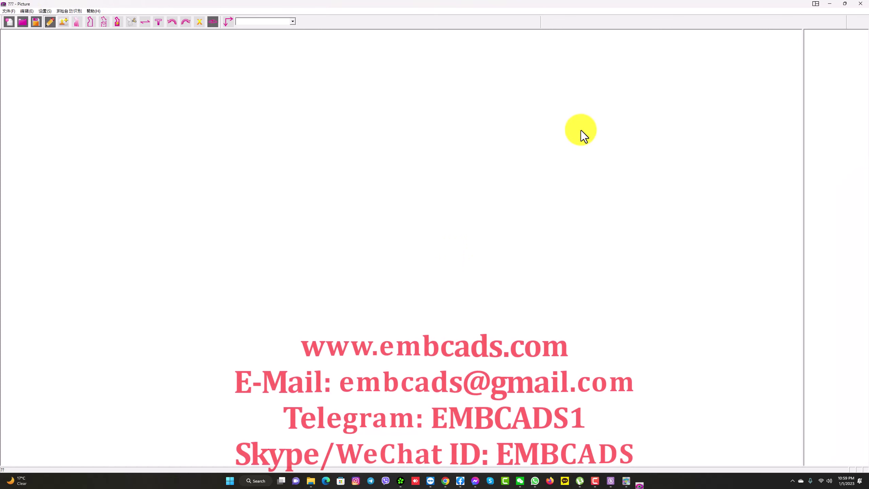
left_click(30, 12)
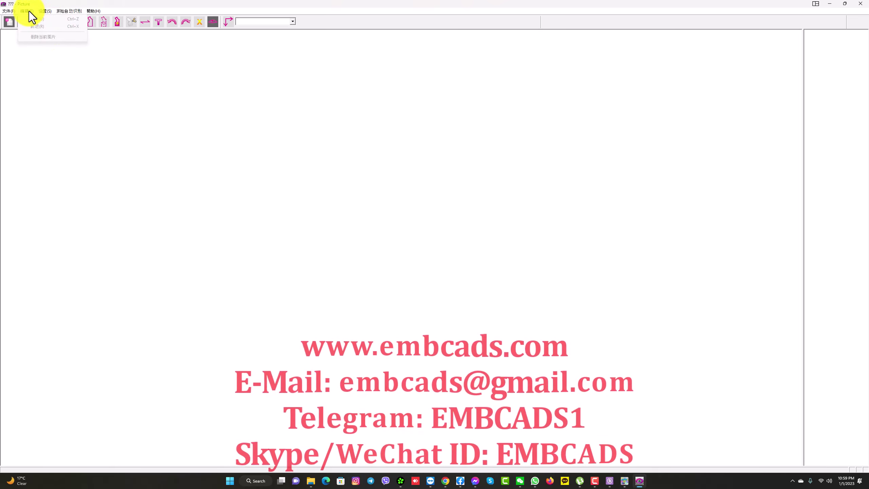
left_click(45, 11)
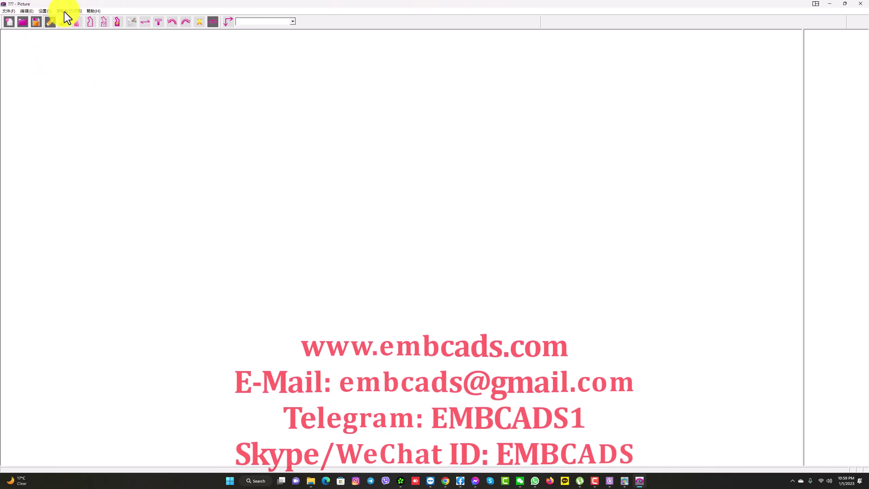
left_click(64, 17)
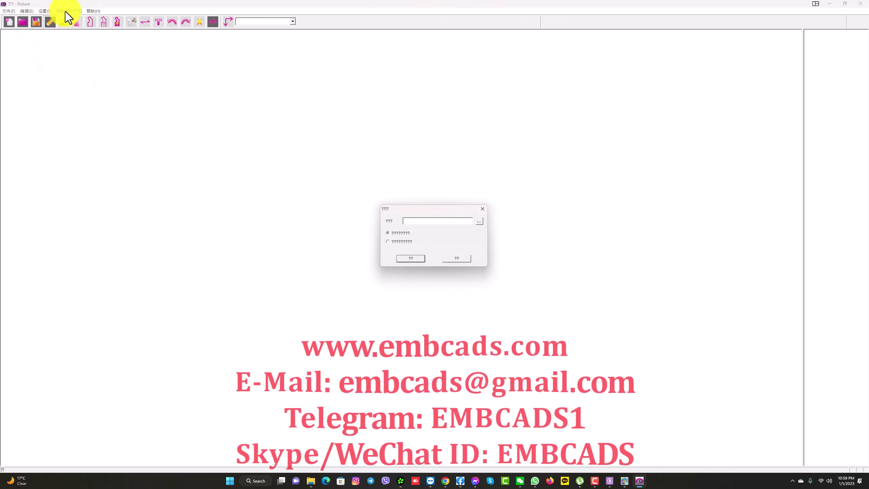
left_click(483, 208)
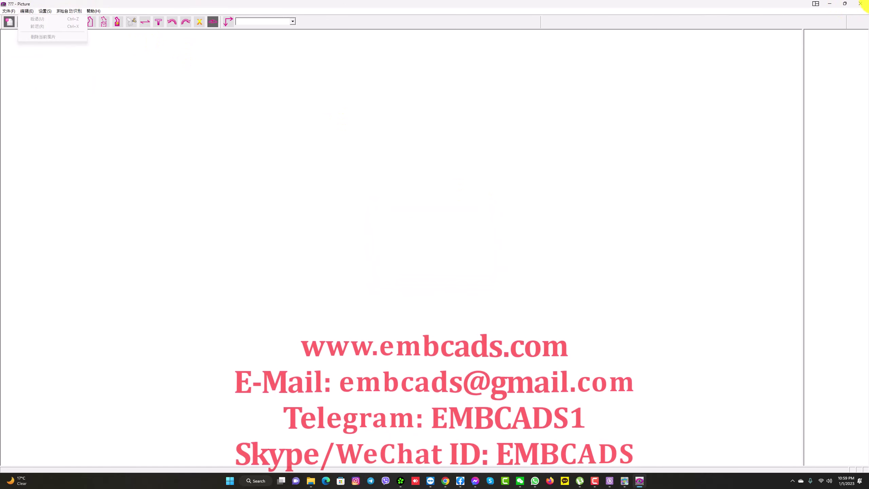
left_click(862, 3)
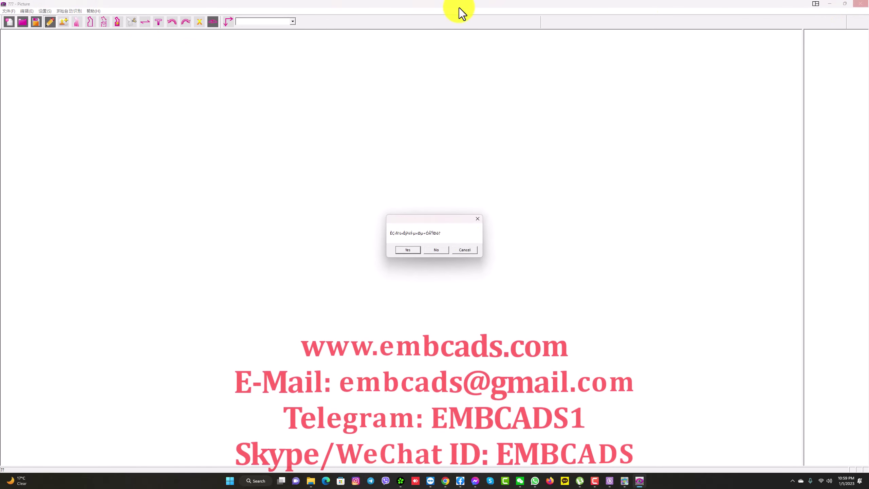
left_click(435, 249)
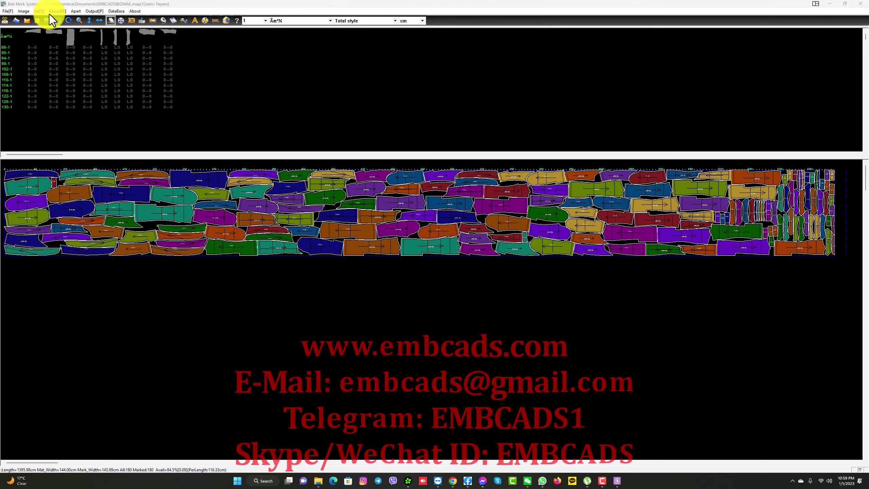
Check the version information under DataBase > About, then minimize Bok Mark System to the desktop.
left_click(76, 13)
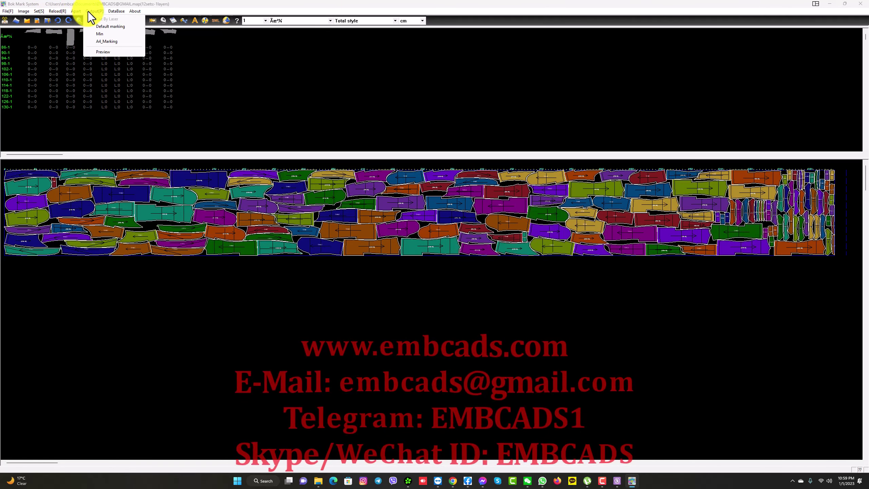
left_click(138, 12)
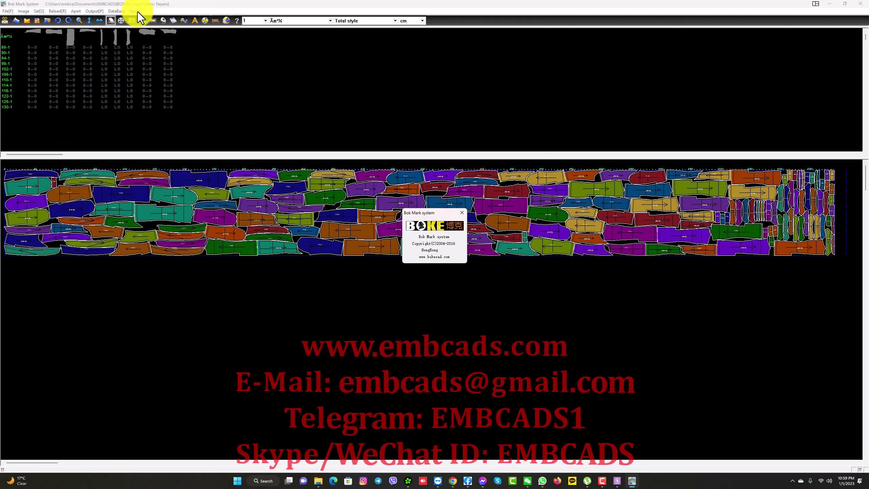
left_click(459, 213)
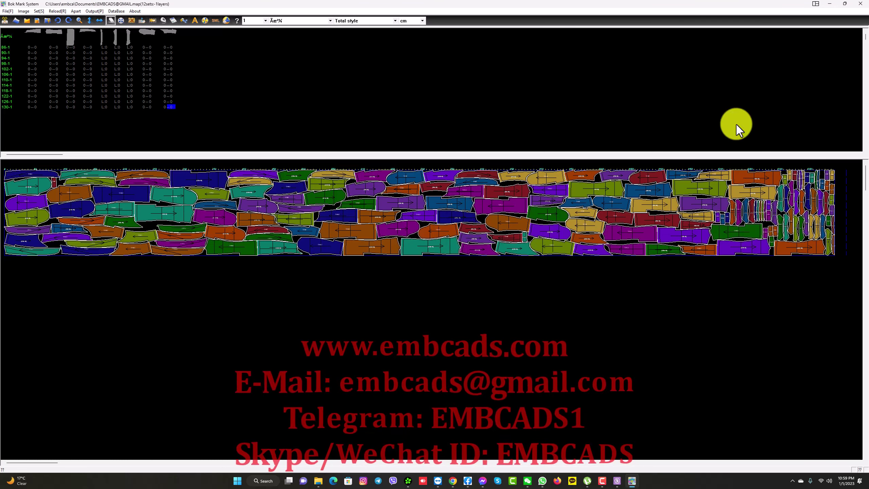
left_click(831, 4)
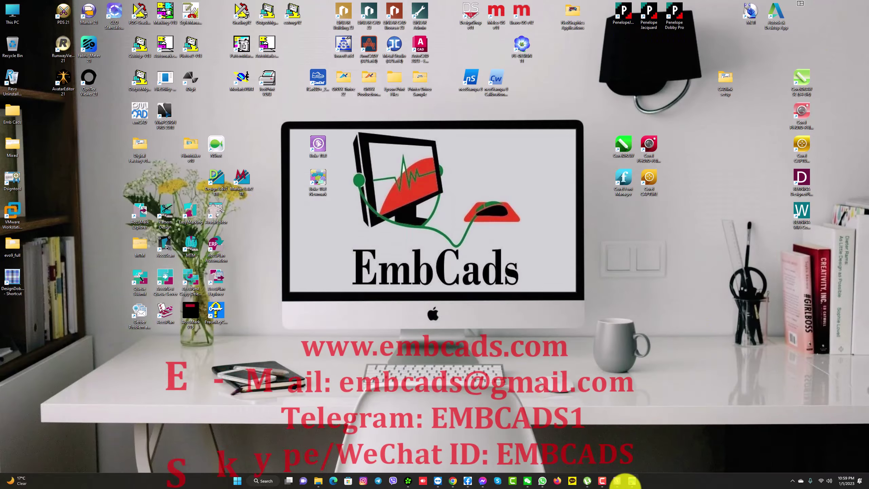